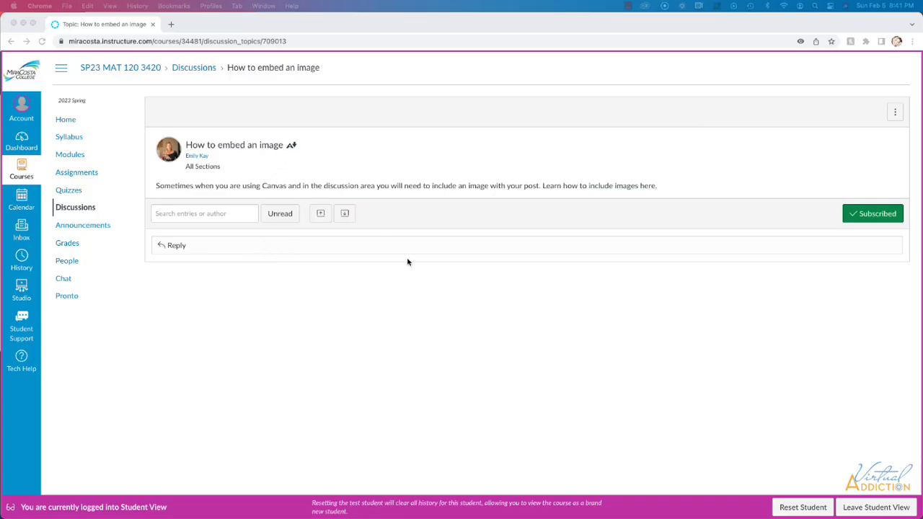
Start a reply to the discussion with the text "hi there." and format it as Heading 3
left_click(212, 250)
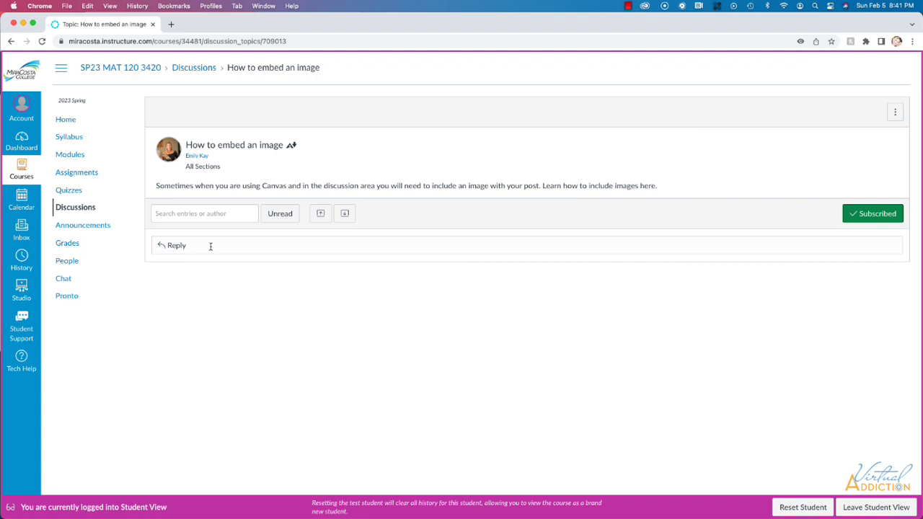
left_click(212, 250)
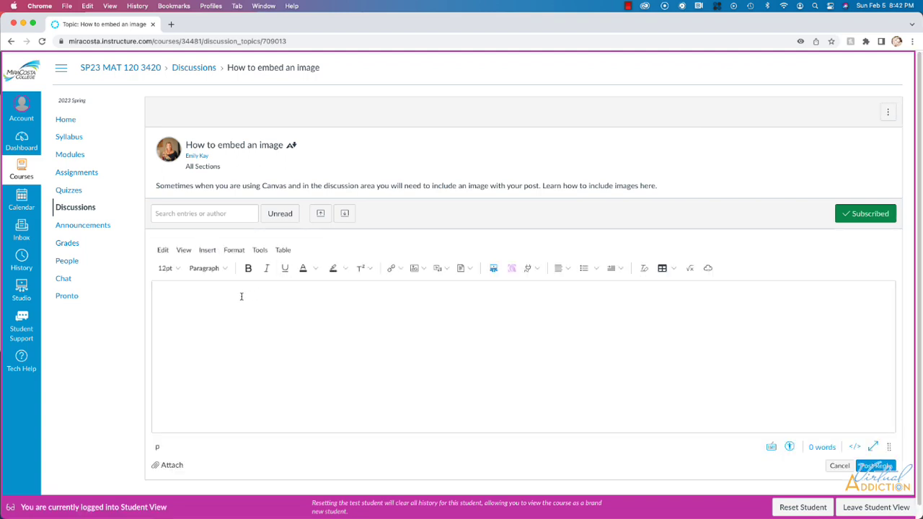
left_click(162, 289)
type("hi the")
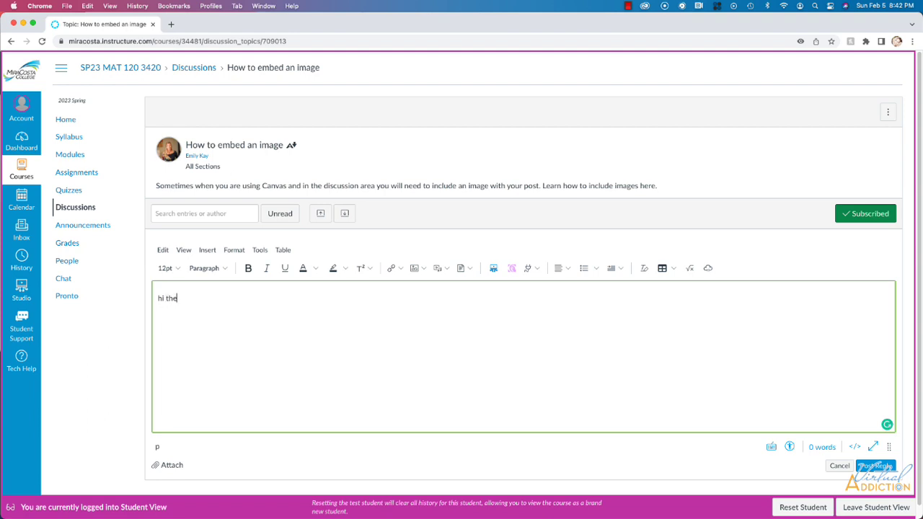
type("re.")
left_click(224, 269)
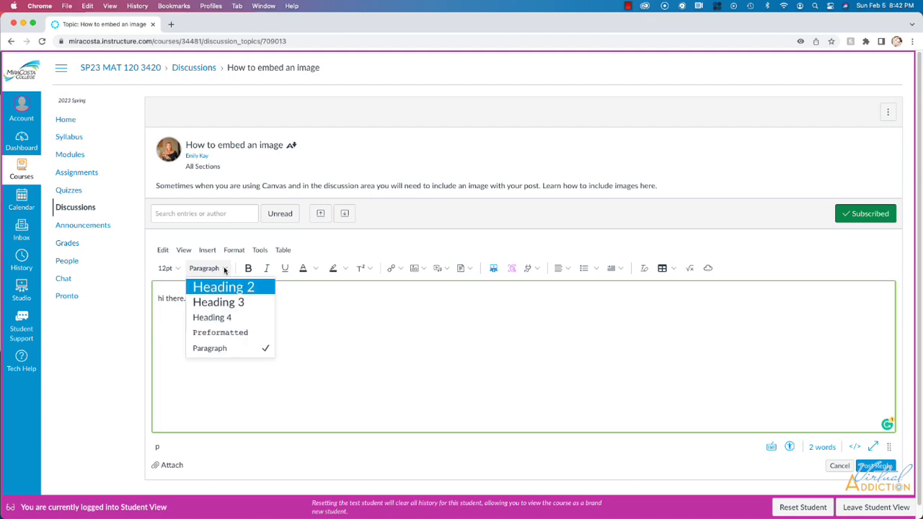
left_click(228, 306)
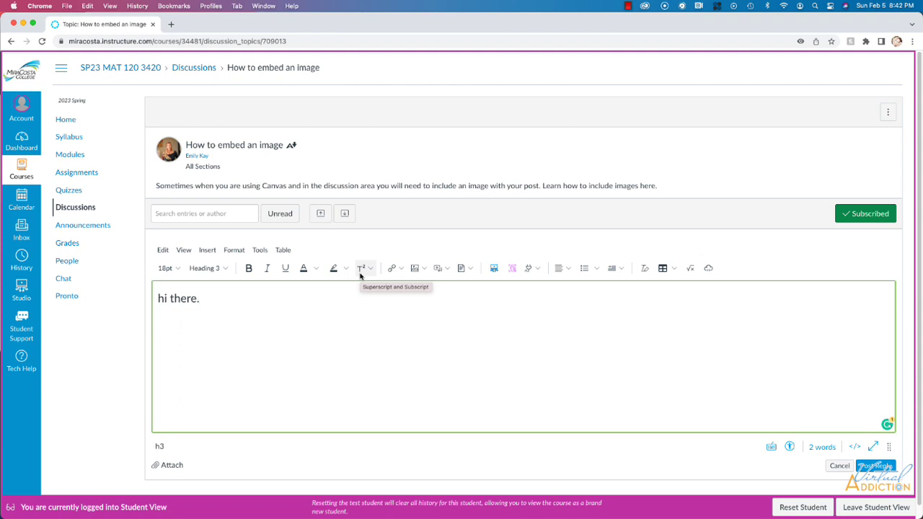
Upload dolphins.JPG from the computer into the reply as an embedded image with the alt text "Dolphins"
left_click(399, 269)
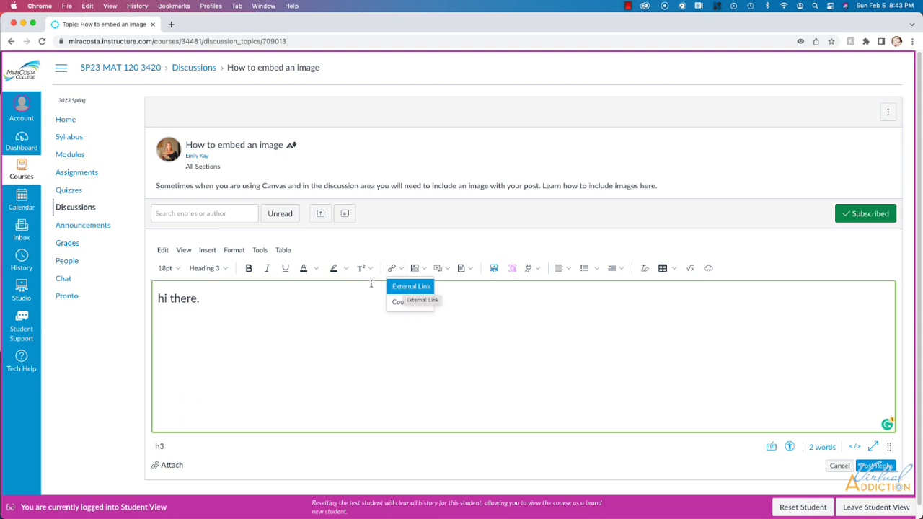
left_click(423, 271)
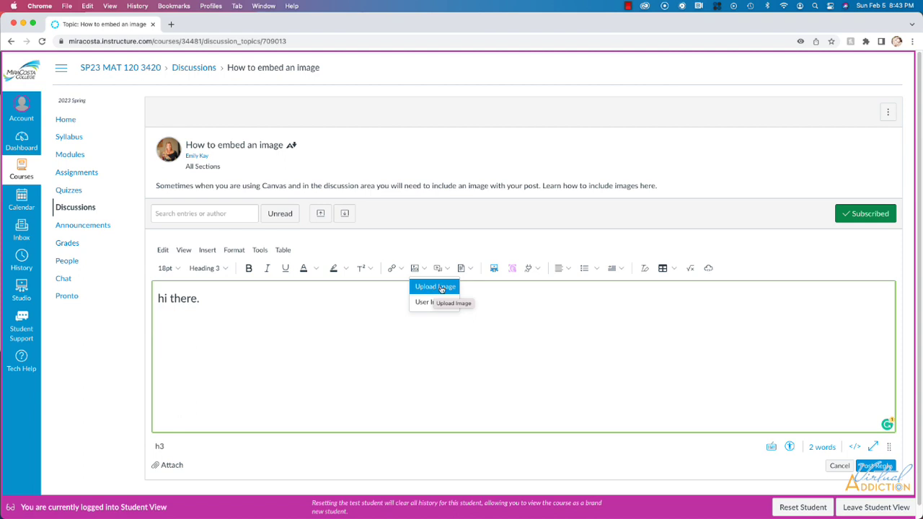
left_click(440, 288)
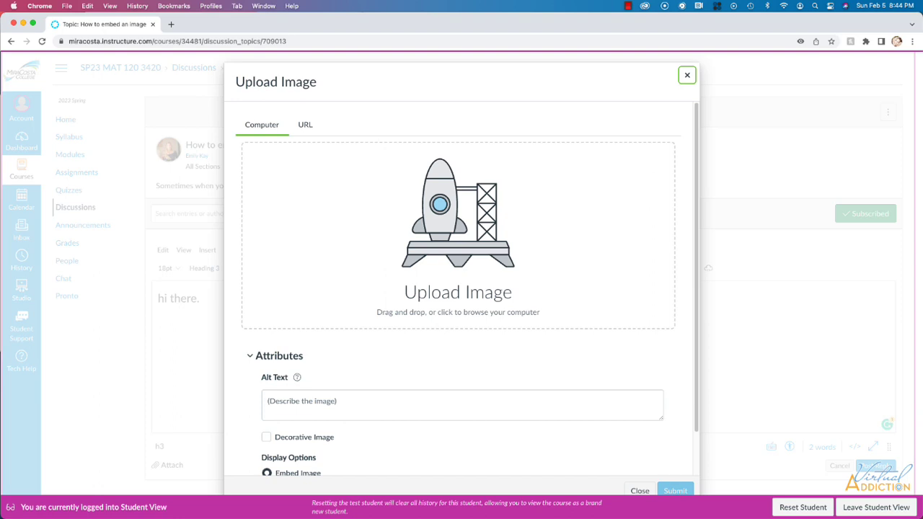
left_click_drag(2, 249, 441, 225)
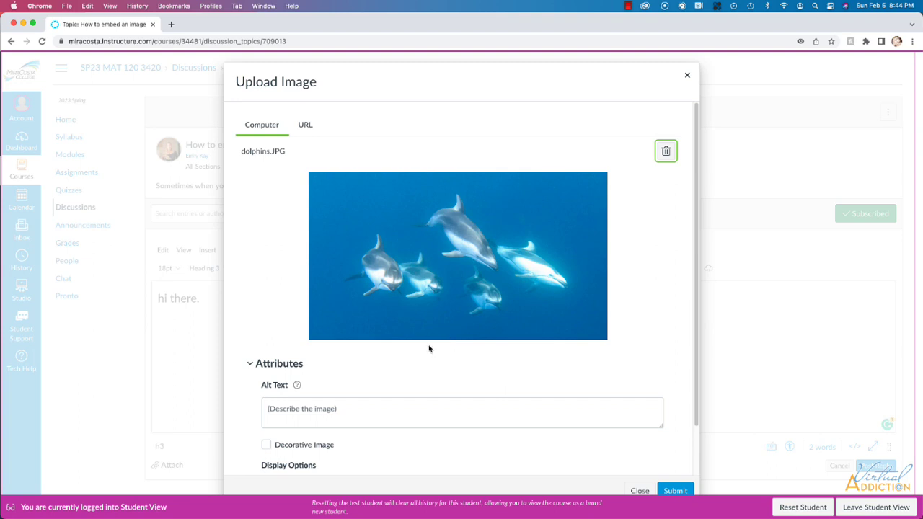
scroll(429, 349, "down", 2)
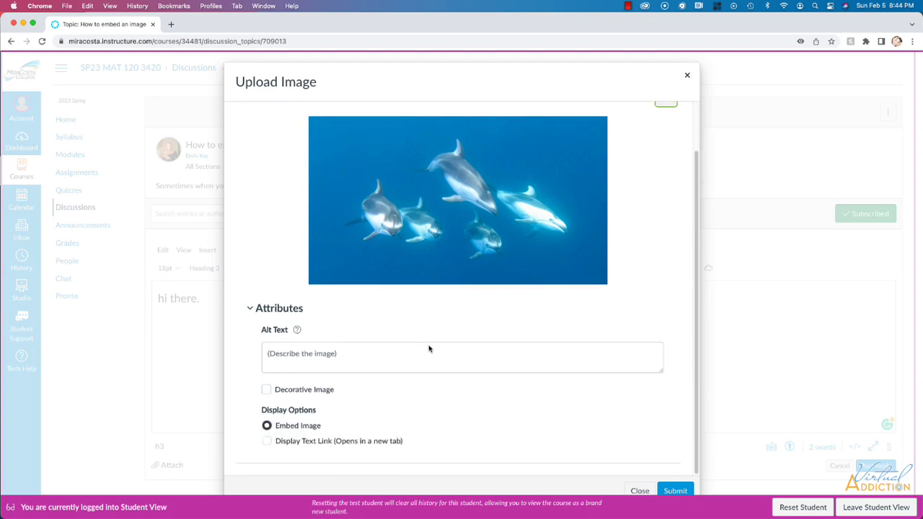
left_click(273, 362)
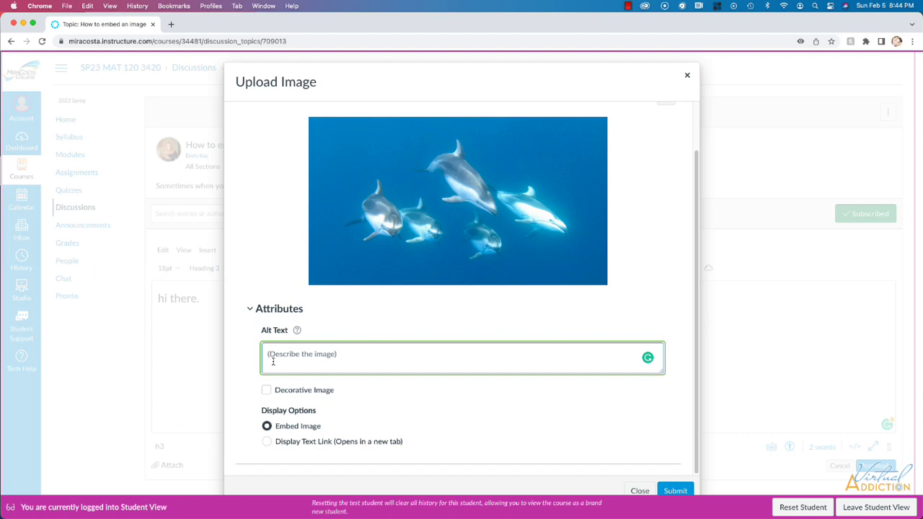
type("Dolphins")
left_click(675, 491)
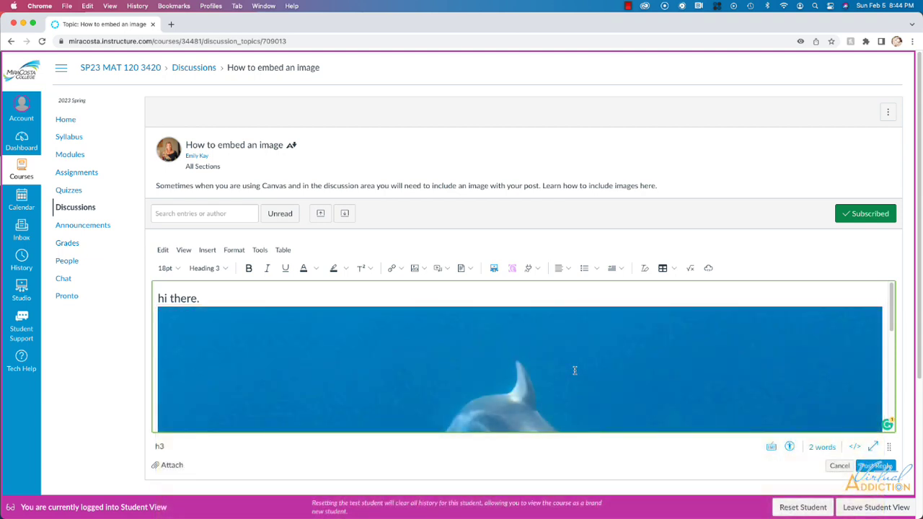
Shrink the embedded dolphin image freehand to about 343 by 193 pixels
scroll(575, 370, "down", 5)
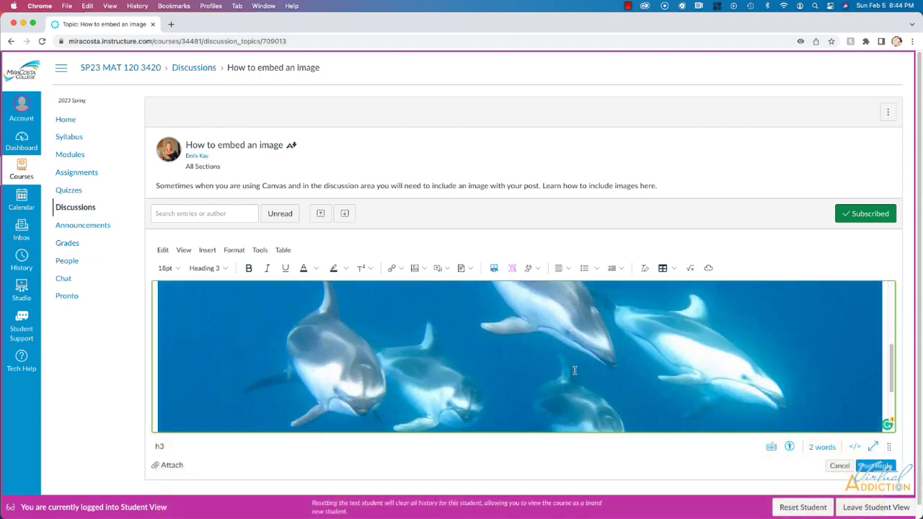
scroll(575, 370, "down", 5)
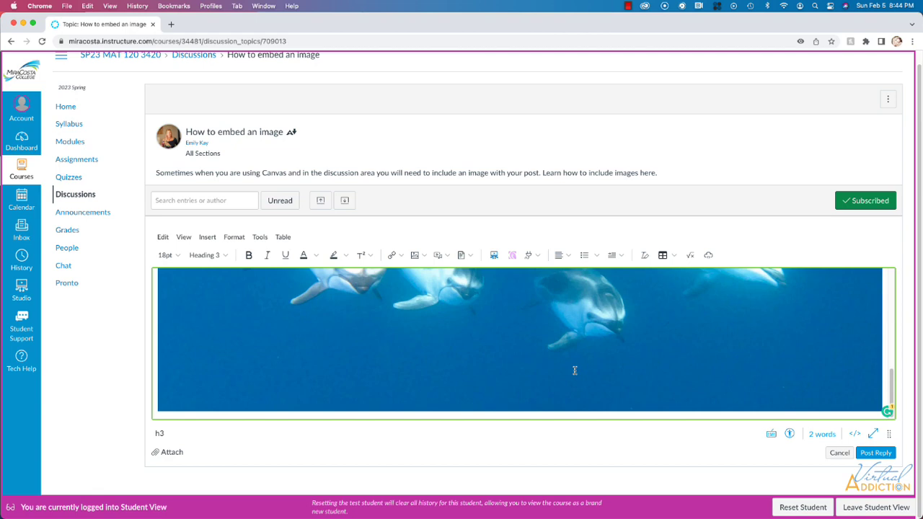
scroll(574, 370, "up", 8)
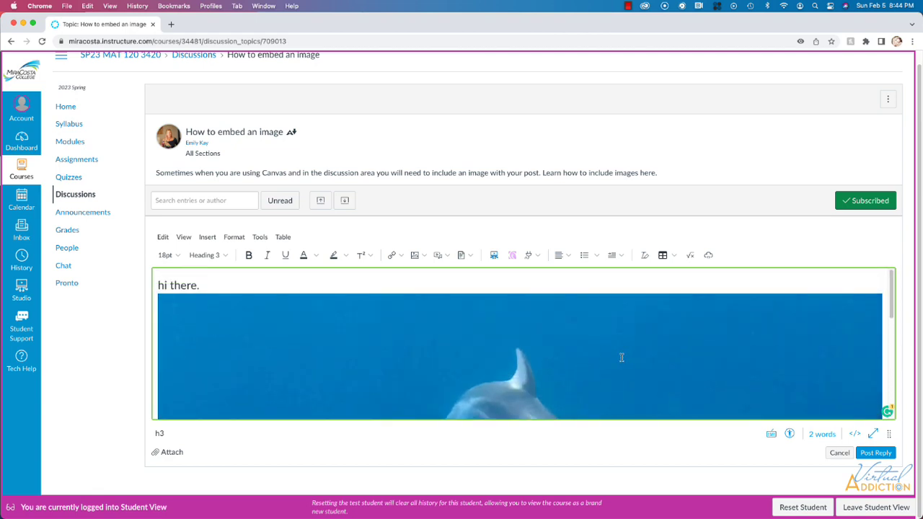
scroll(621, 357, "down", 8)
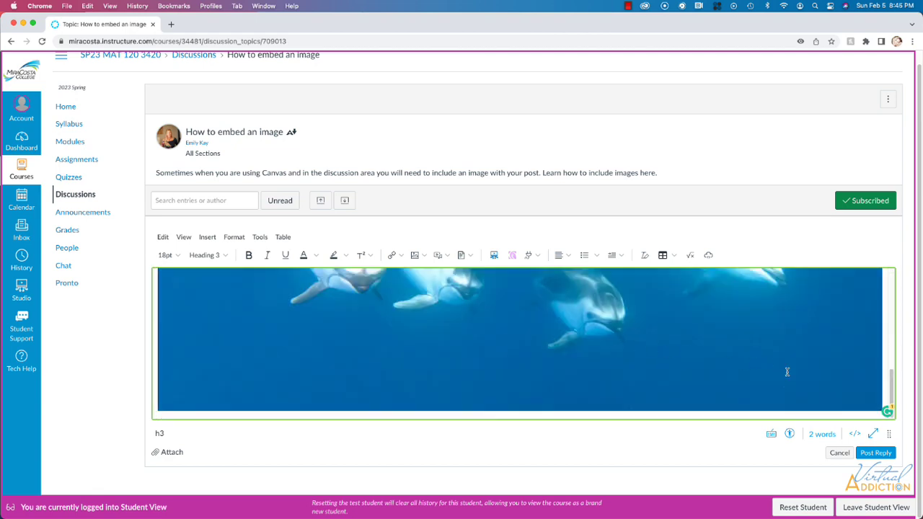
left_click(787, 375)
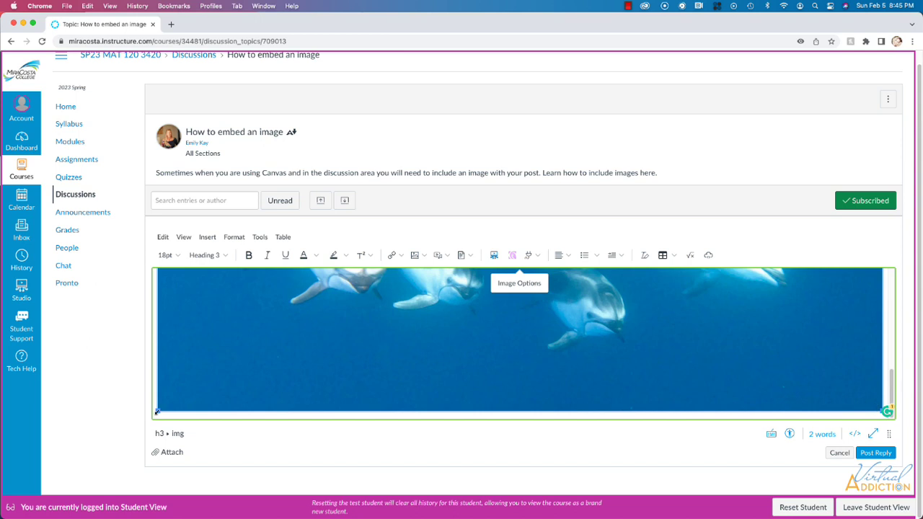
left_click_drag(156, 412, 395, 280)
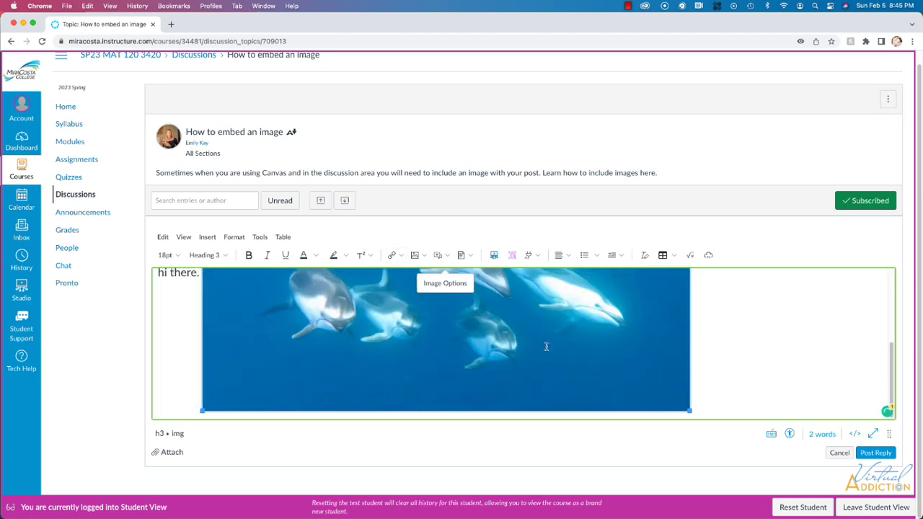
left_click_drag(690, 412, 423, 326)
left_click_drag(406, 317, 369, 294)
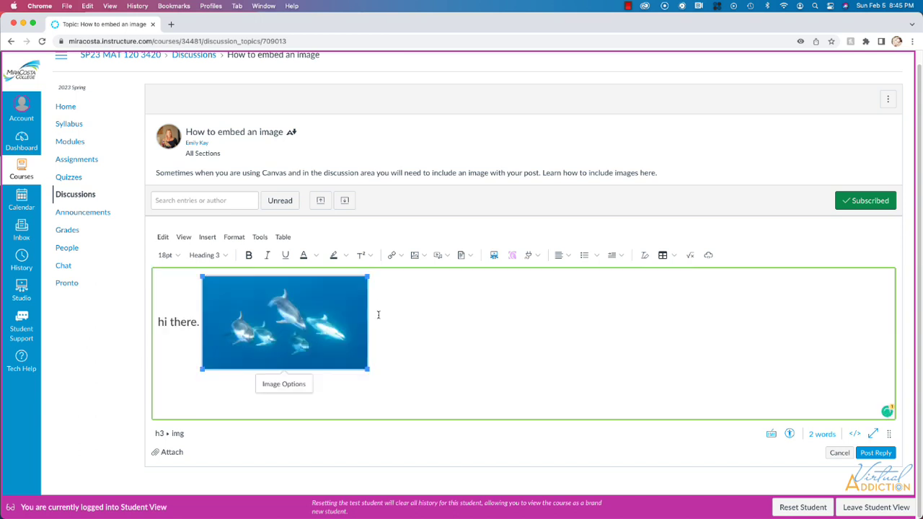
Set the dolphin image's width to 300 pixels and place it on its own line below the text
left_click(284, 384)
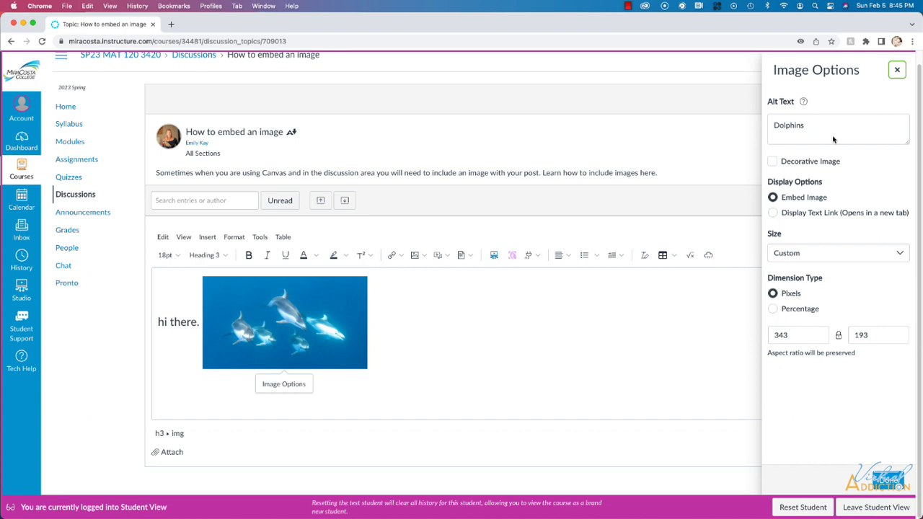
left_click(792, 335)
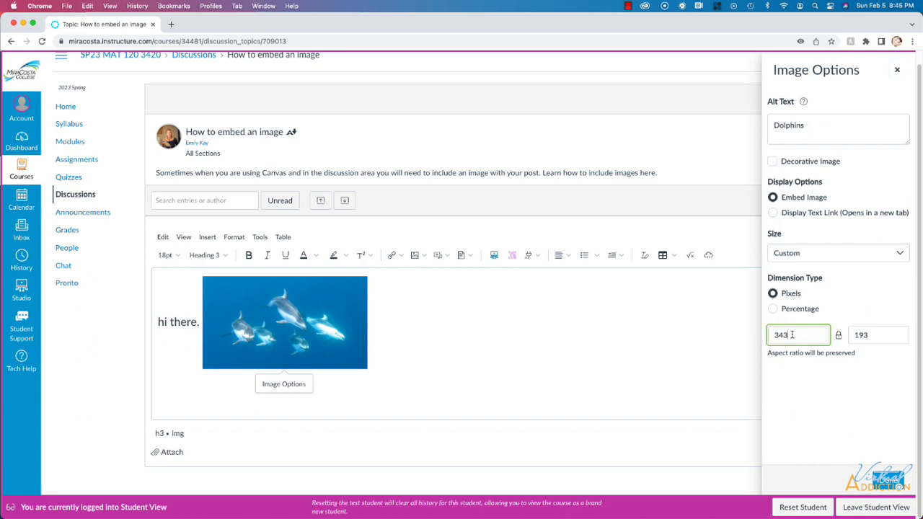
key("BackSpace")
key("BackSpace")
type("00")
left_click(888, 480)
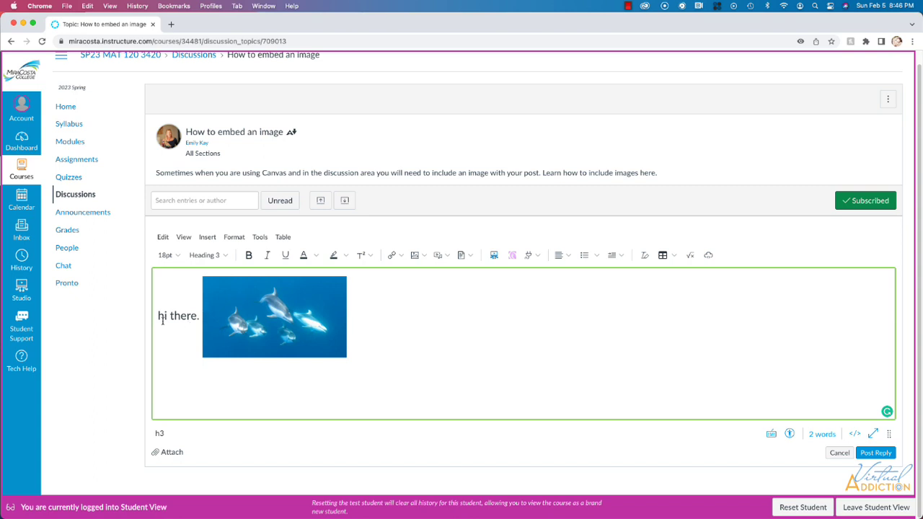
key("Return")
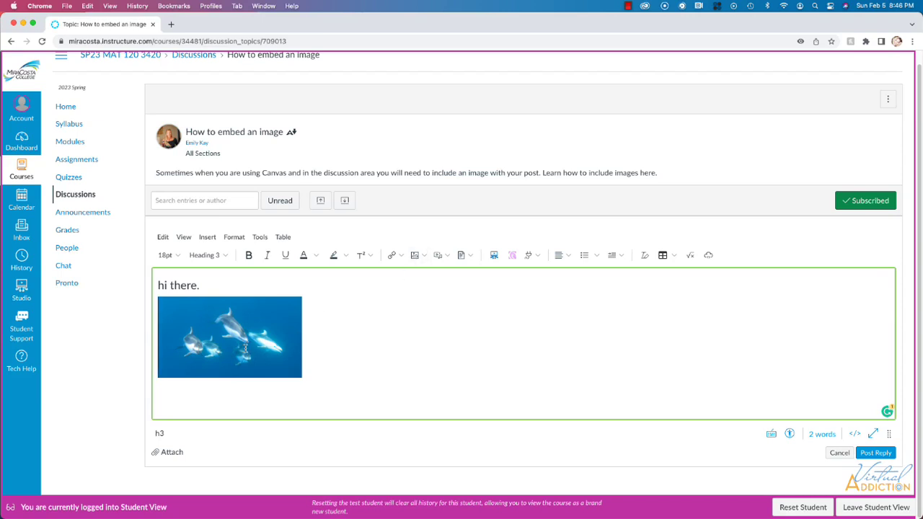
Attach dolphins.JPG from the images folder to the reply and post the reply to the discussion
left_click(167, 453)
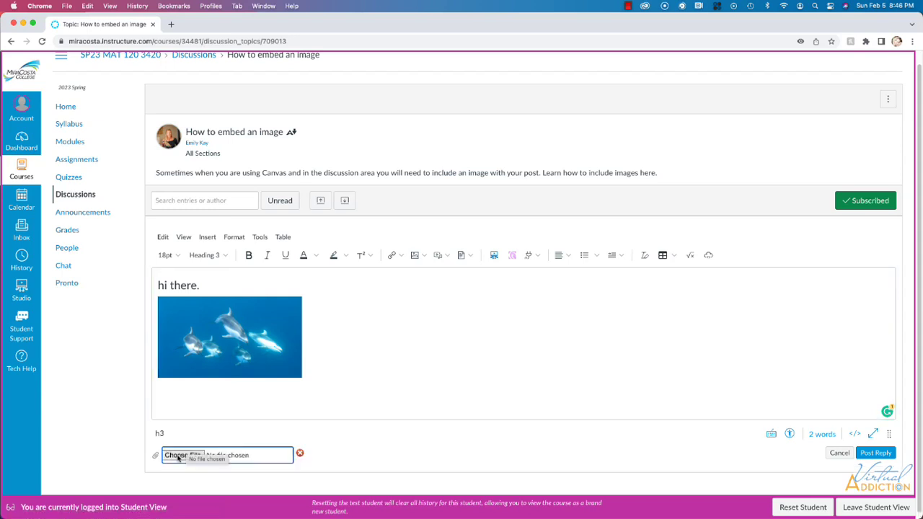
left_click(177, 455)
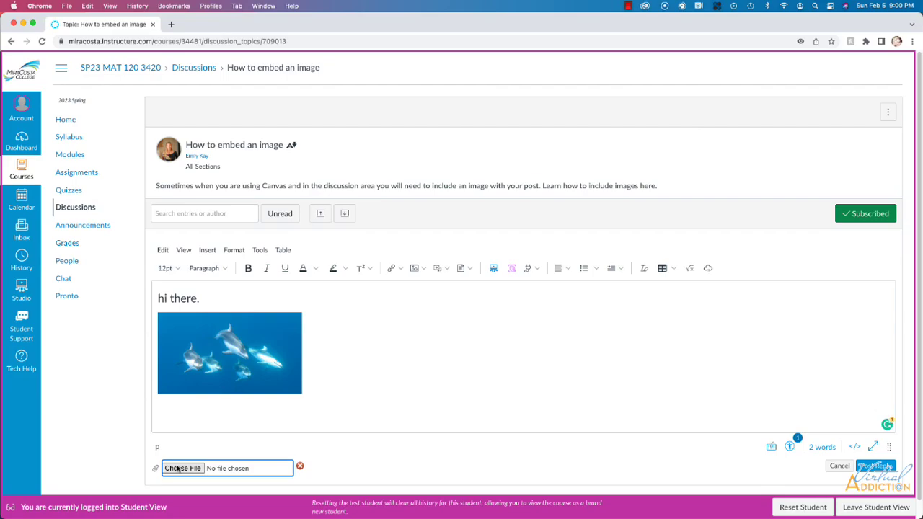
left_click(181, 468)
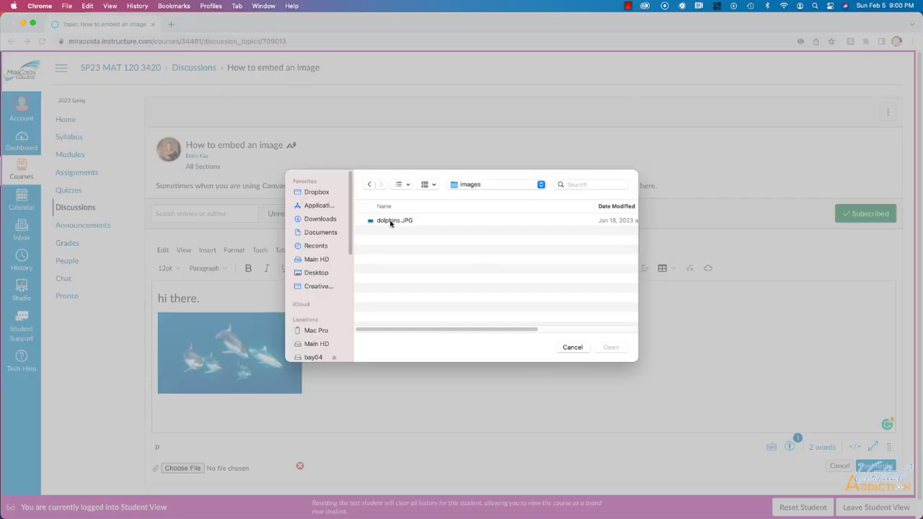
left_click(391, 221)
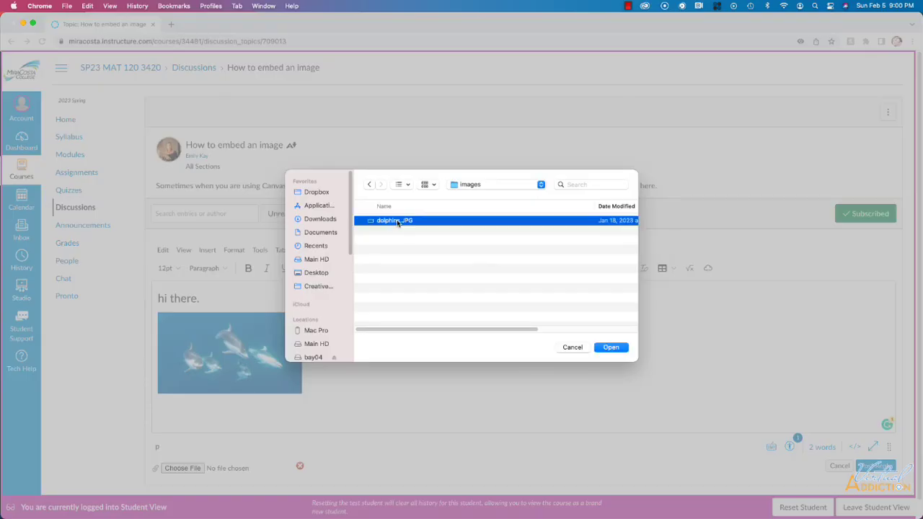
left_click(612, 348)
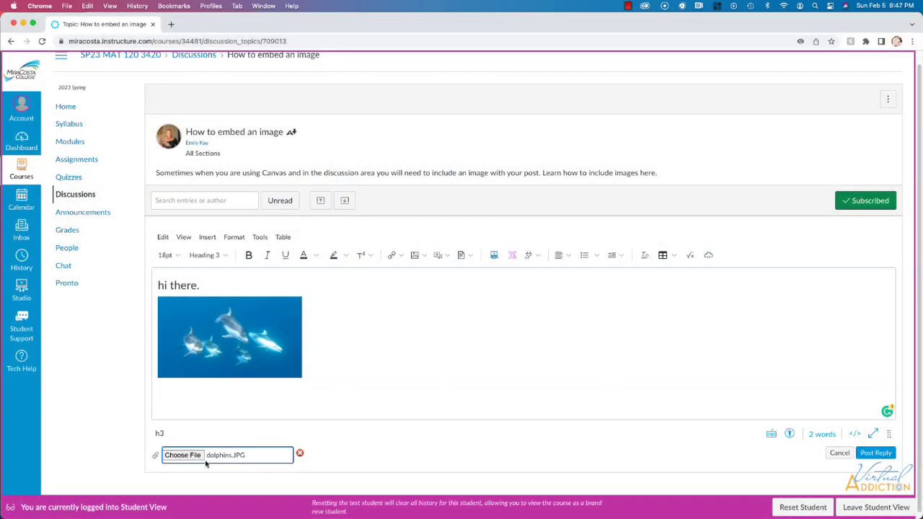
left_click(875, 454)
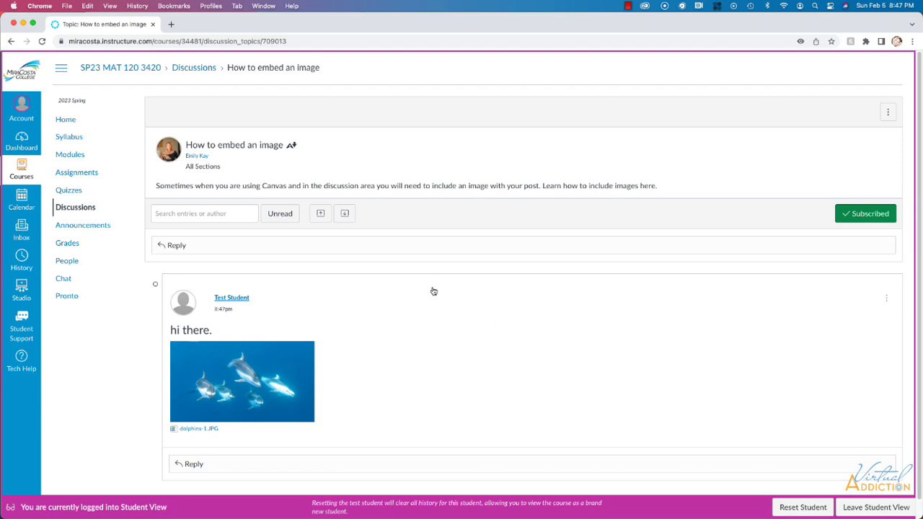
scroll(543, 349, "down", 1)
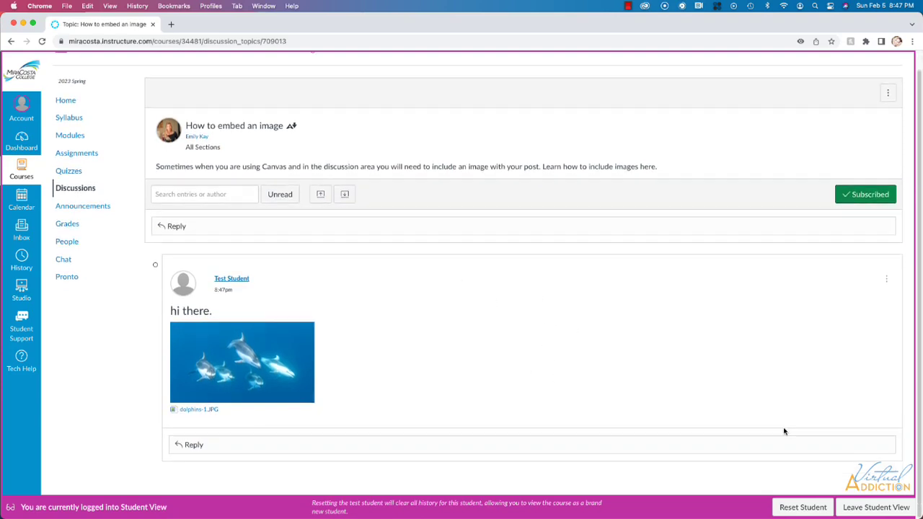